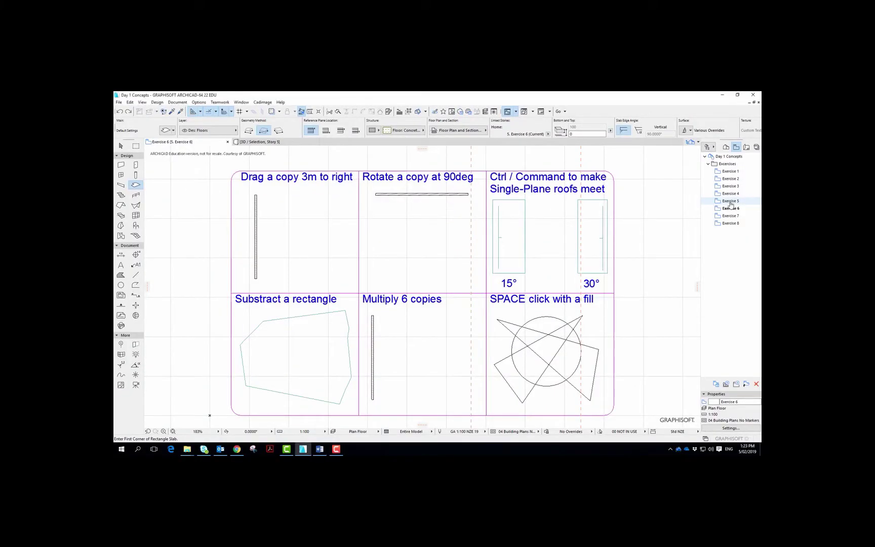
- Open Exercise 6 and use Drag a Copy to place a copy of the vertical wall 3000 mm to its right
left_click(733, 210)
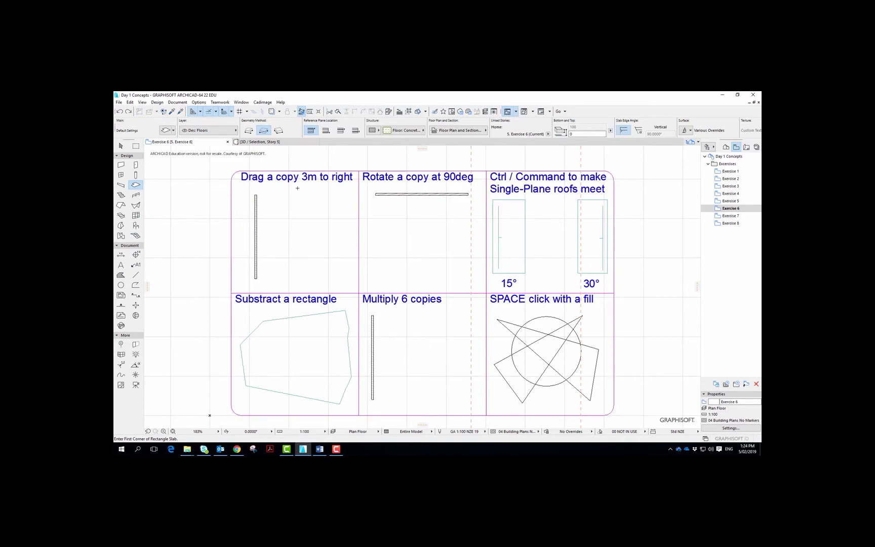
left_click(257, 199, "shift")
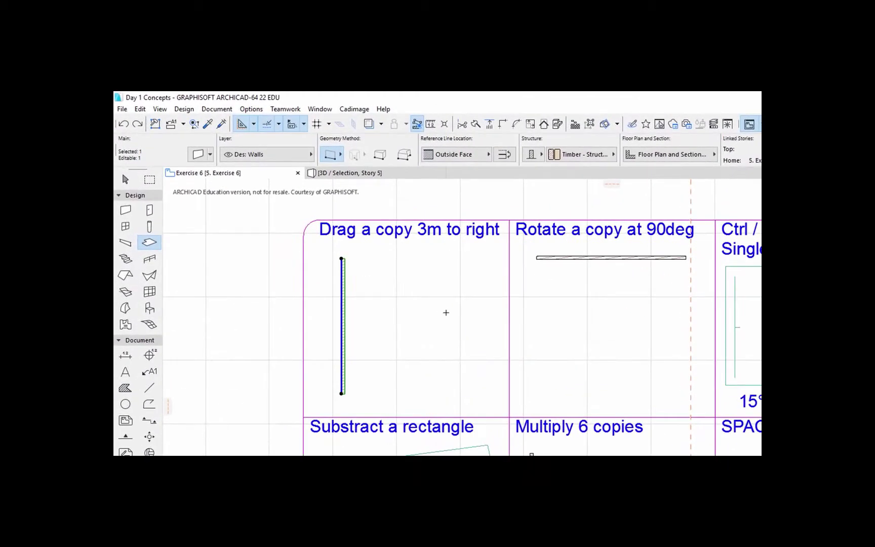
left_click(142, 111)
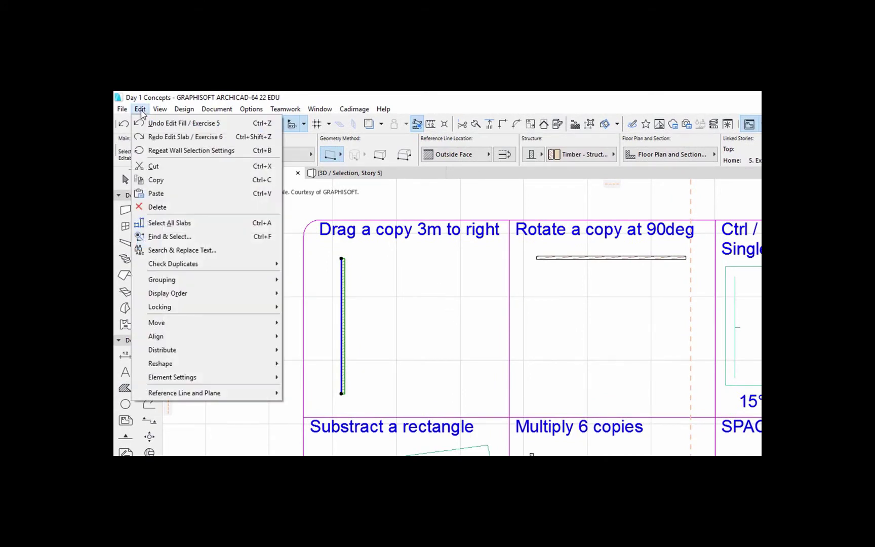
mouse_move(178, 325)
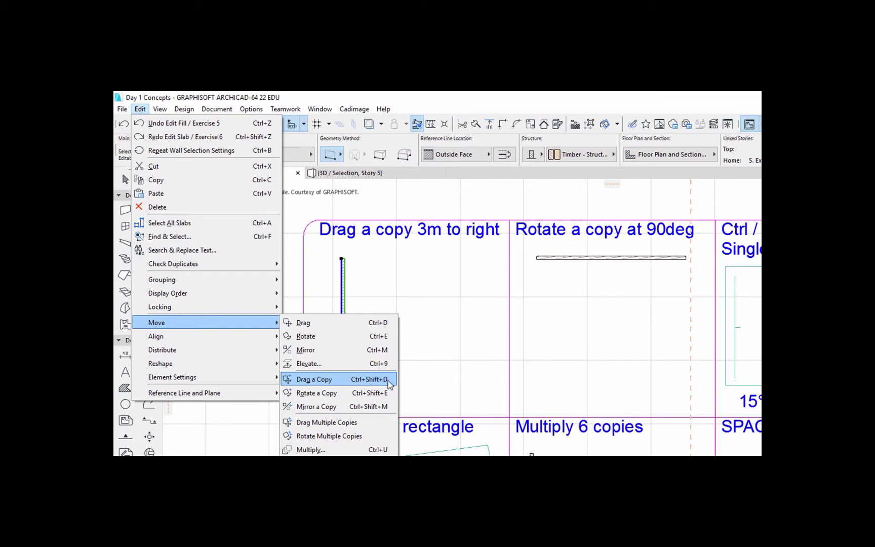
left_click(385, 384)
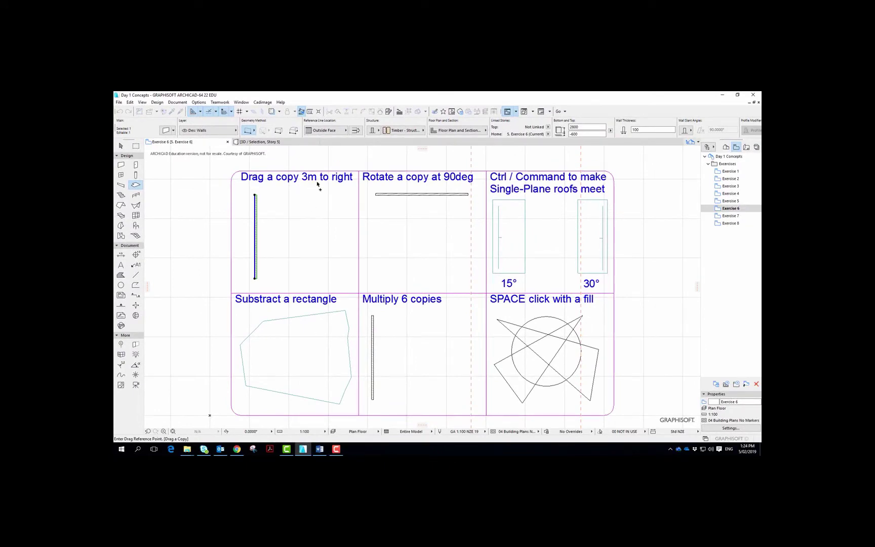
left_click(255, 280)
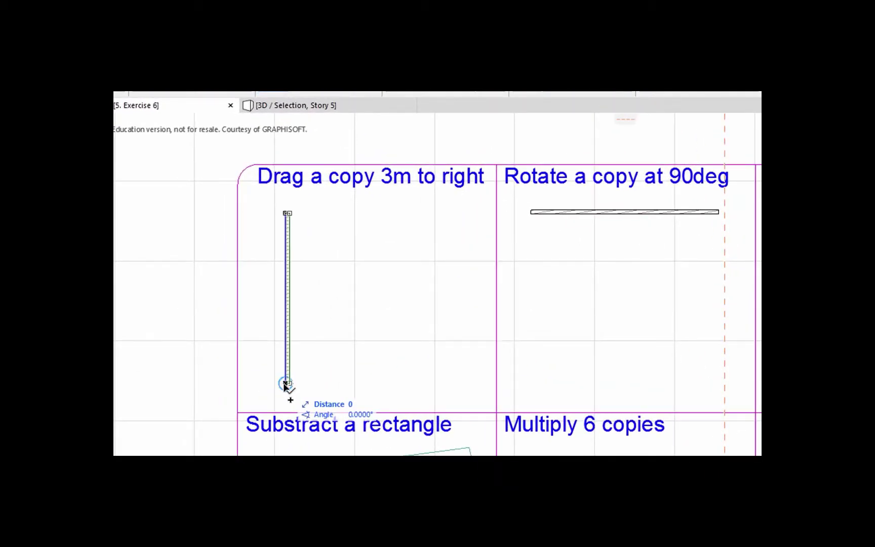
key("x")
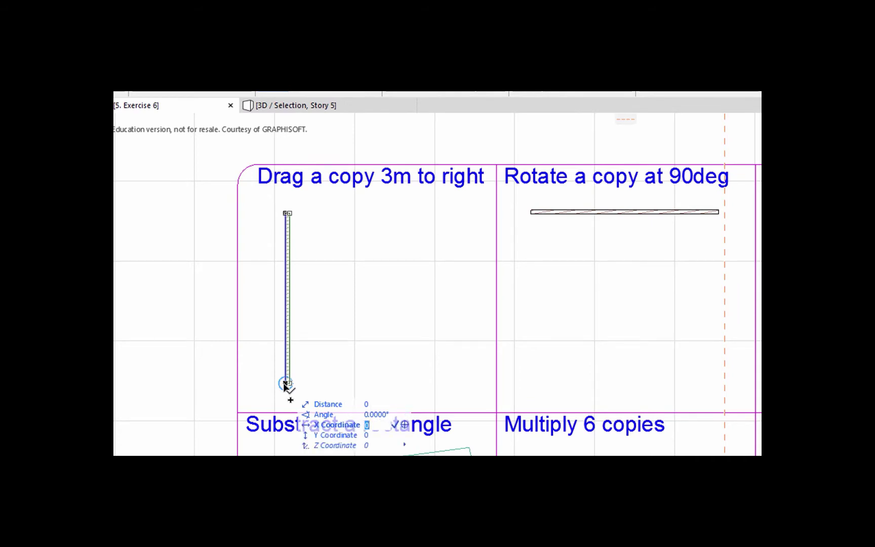
type("3000")
key("Return")
key("Return")
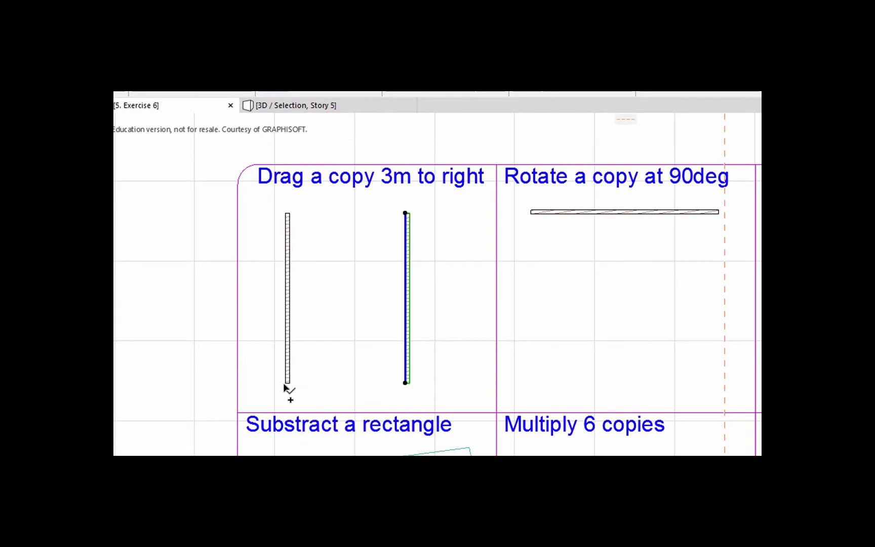
left_click(377, 363)
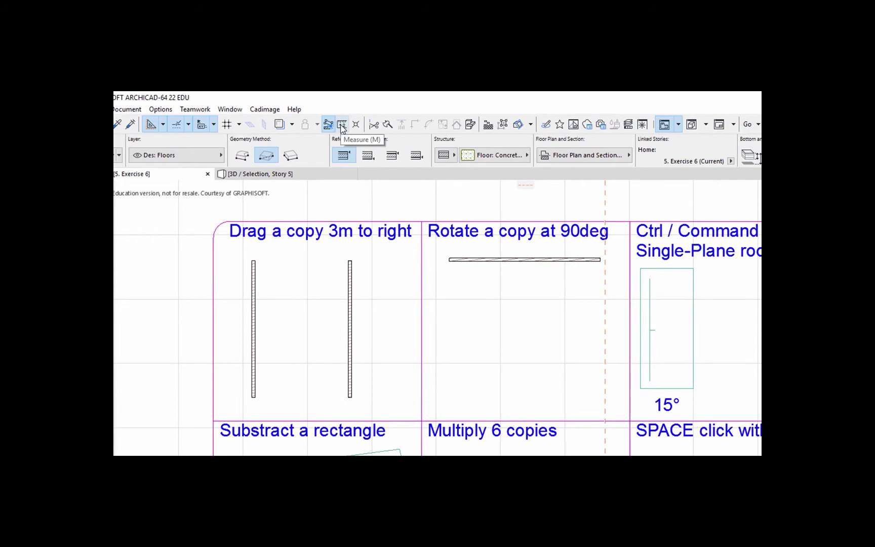
- Measure the distance between the lower-left corners of the original wall and its copy
left_click(341, 126)
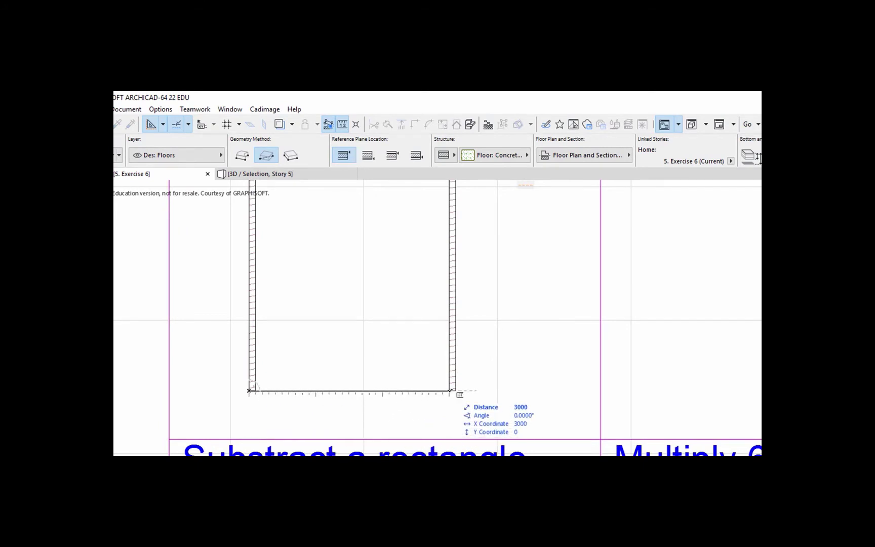
left_click(449, 390)
key("Escape")
scroll(504, 377, "down", 3)
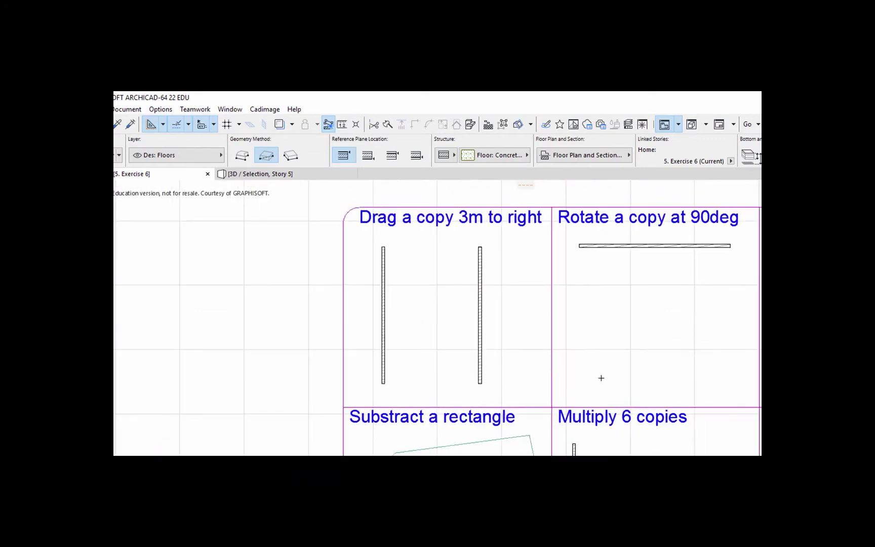
- Rotate a copy of the horizontal wall 90° clockwise about its left end so the copy runs downward
middle_click_drag(547, 389, 477, 392)
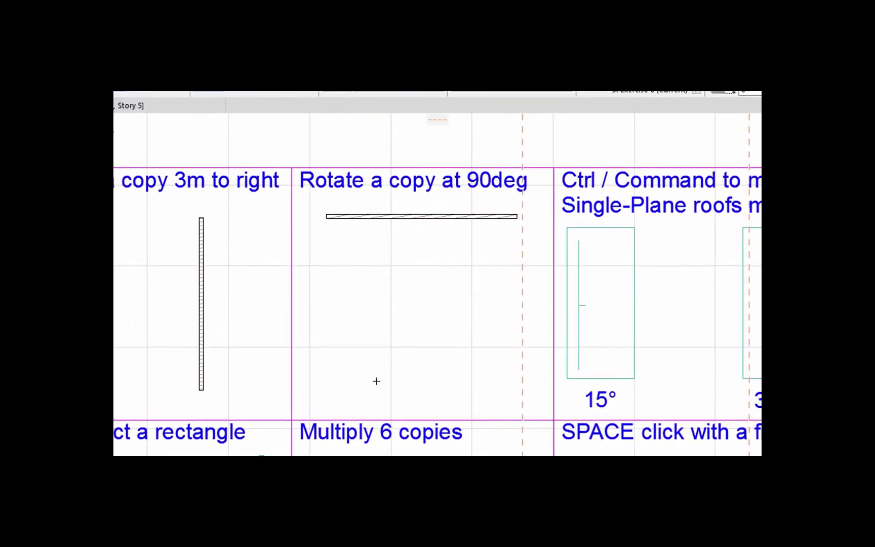
left_click(332, 218)
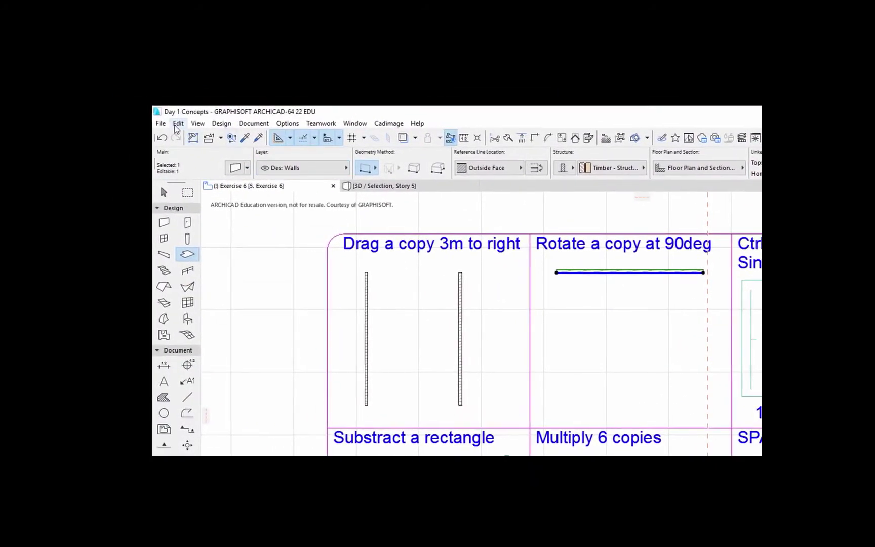
left_click(174, 122)
mouse_move(197, 332)
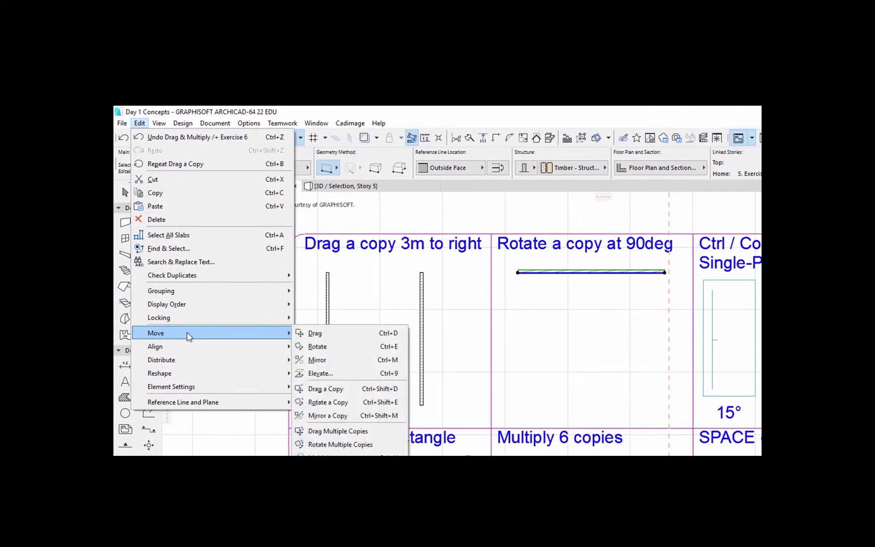
left_click(350, 402)
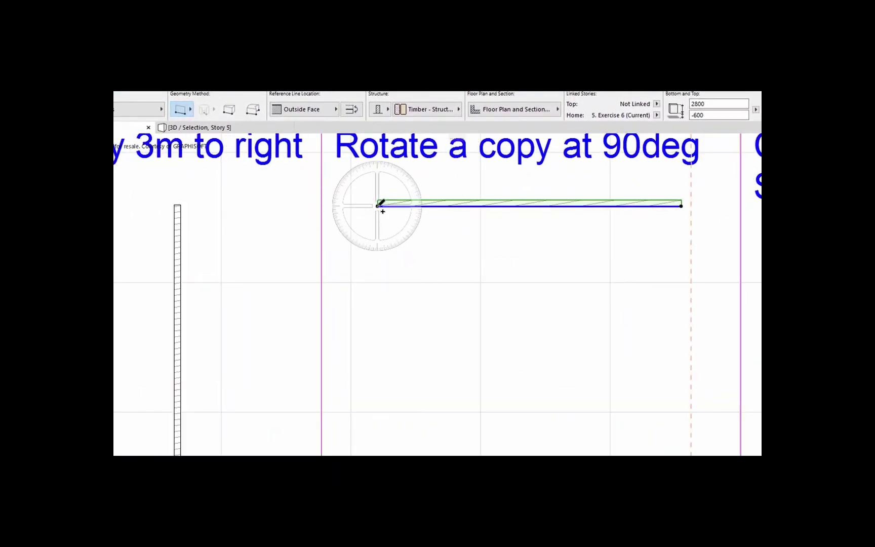
left_click(378, 205)
left_click(379, 206)
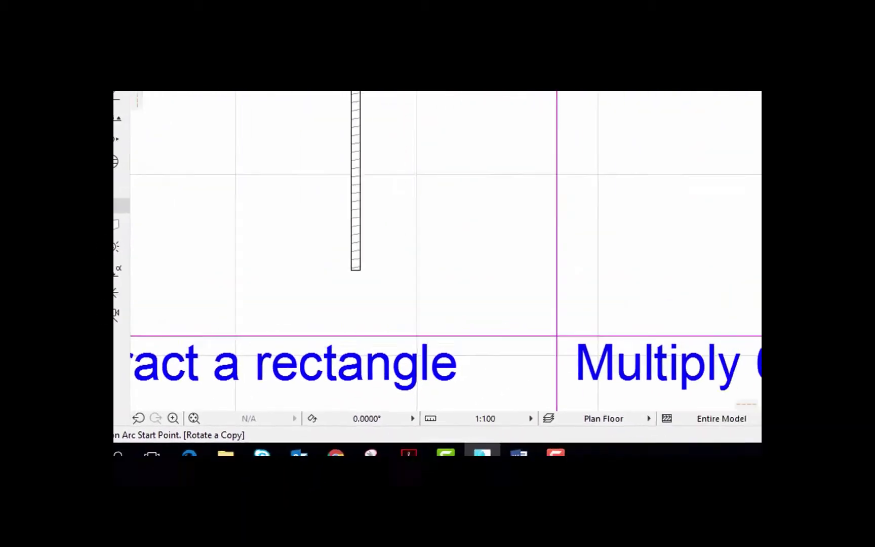
left_click(562, 168)
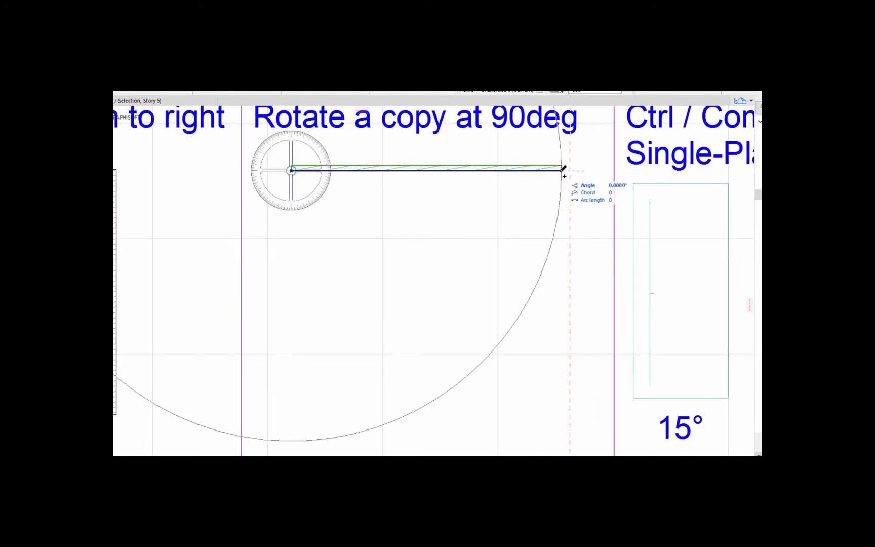
key("Tab")
type("90")
key("Return")
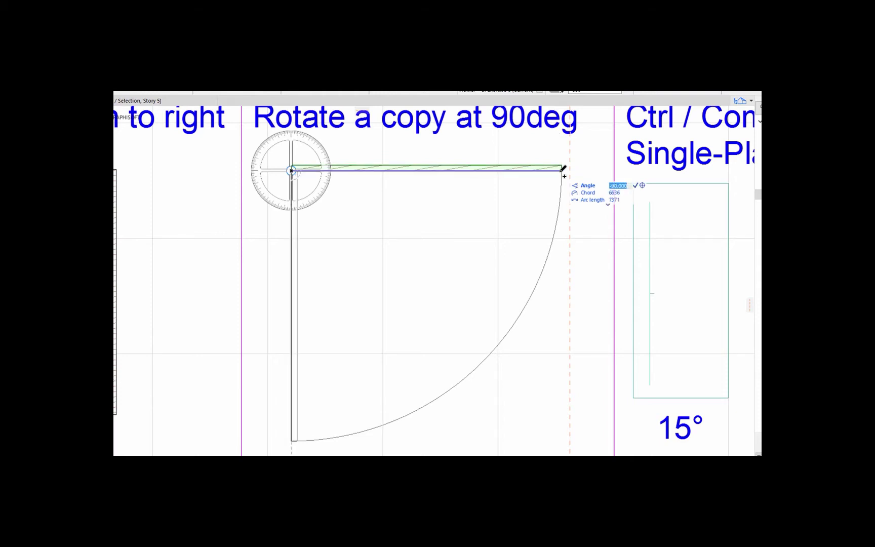
key("Return")
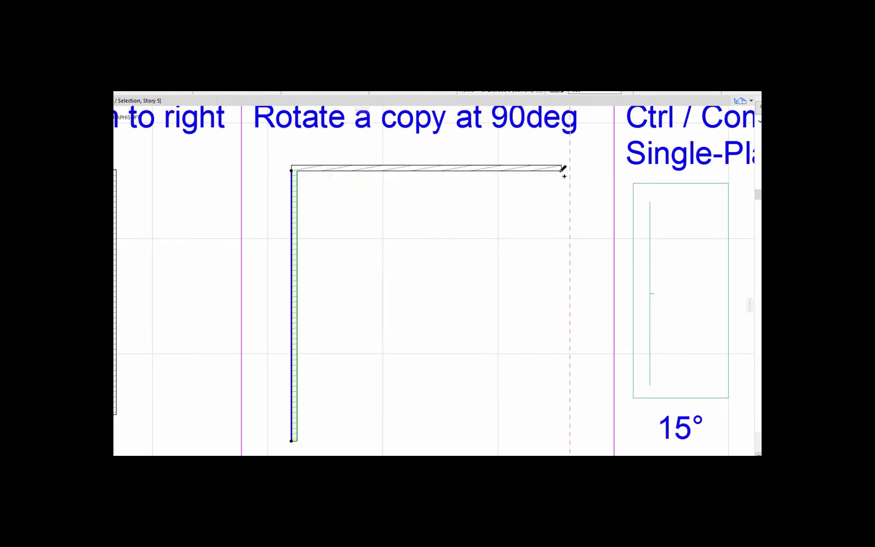
key("Escape")
- Examine the 15° and 30° single-plane roofs together in 3D, showing only these two, and return to the floor plan
scroll(345, 378, "down", 2)
middle_click_drag(395, 381, 326, 344)
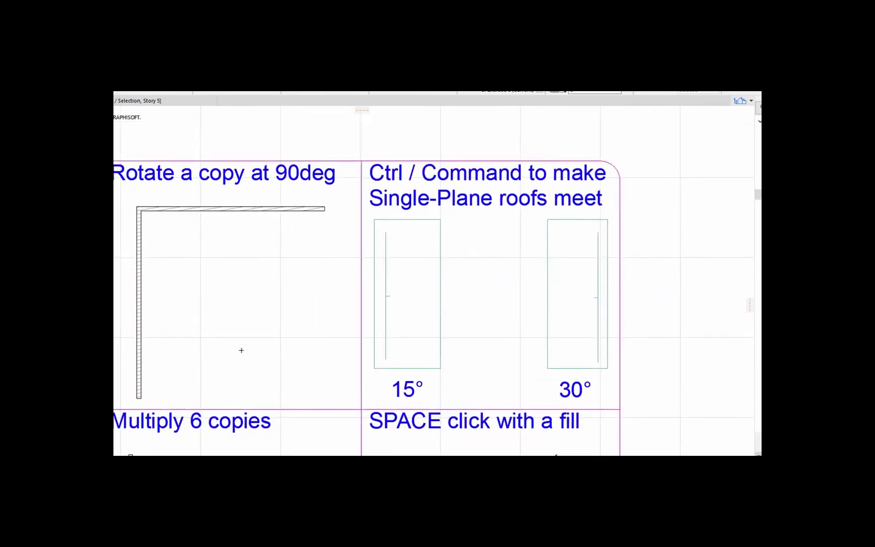
scroll(485, 346, "down", 2)
middle_click_drag(485, 346, 429, 350)
scroll(429, 349, "up", 3)
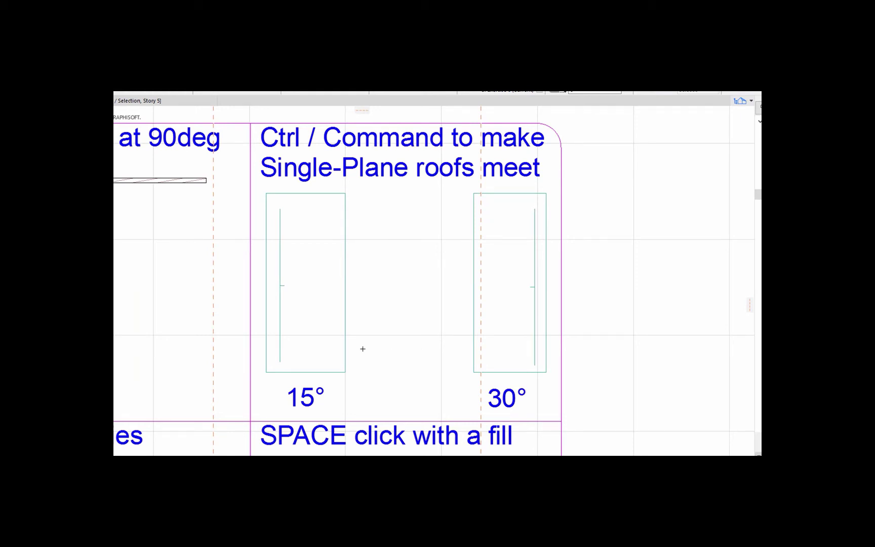
left_click(345, 346)
left_click(345, 346)
left_click(474, 368, "shift")
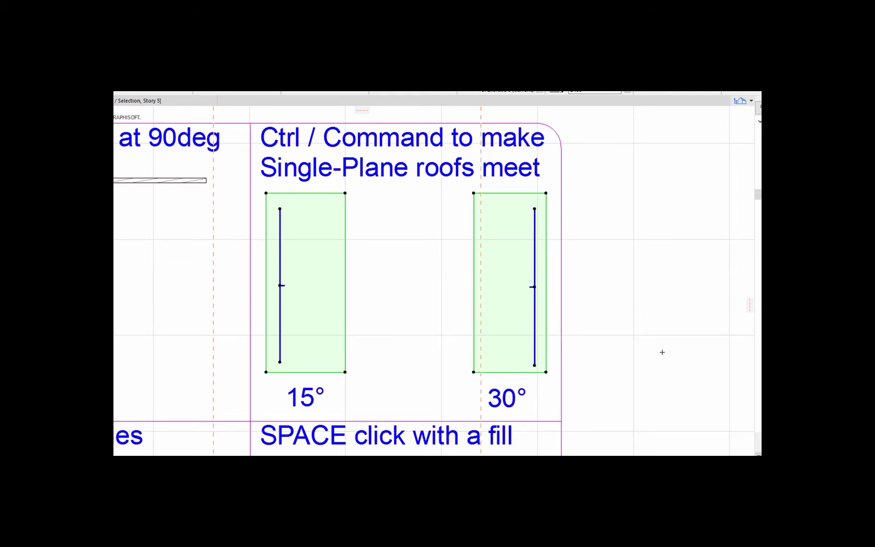
key("F5")
middle_click_drag(662, 352, 557, 388, "shift")
left_click(314, 358)
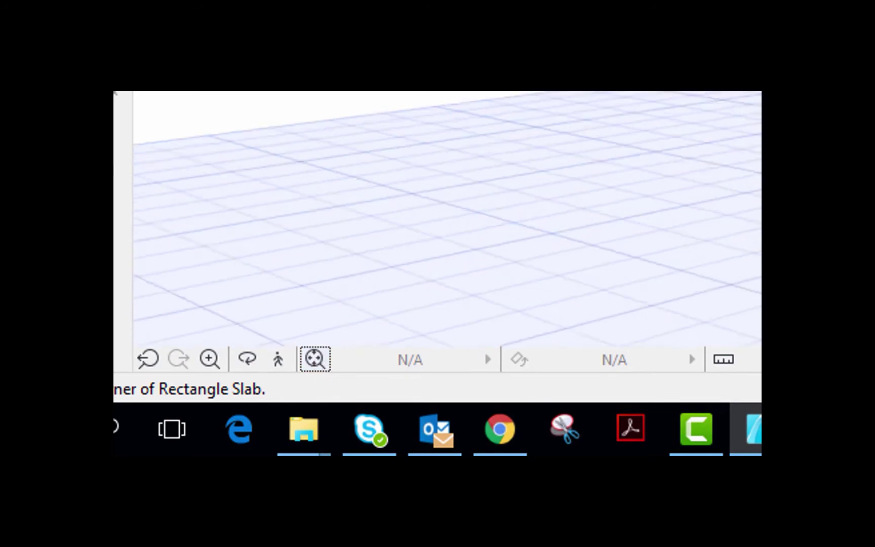
middle_click_drag(682, 223, 389, 346, "shift")
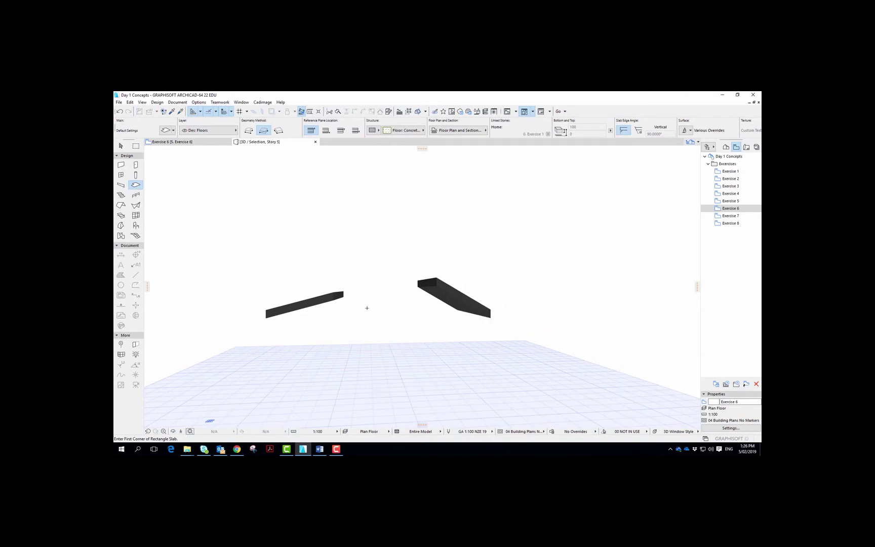
middle_click_drag(390, 293, 398, 281, "shift")
key("F2")
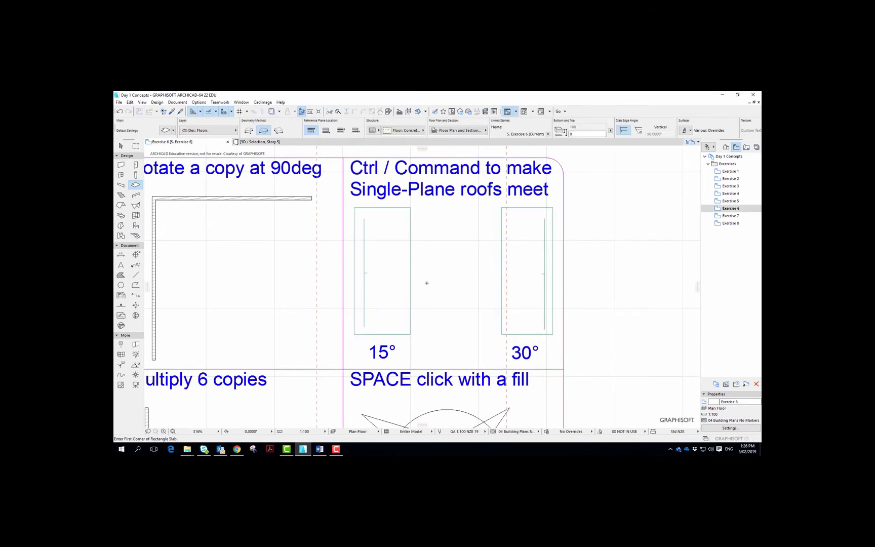
- Extend the facing edges of the 15° and 30° single-plane roofs until the two roof planes meet at a common ridge
left_click(410, 317)
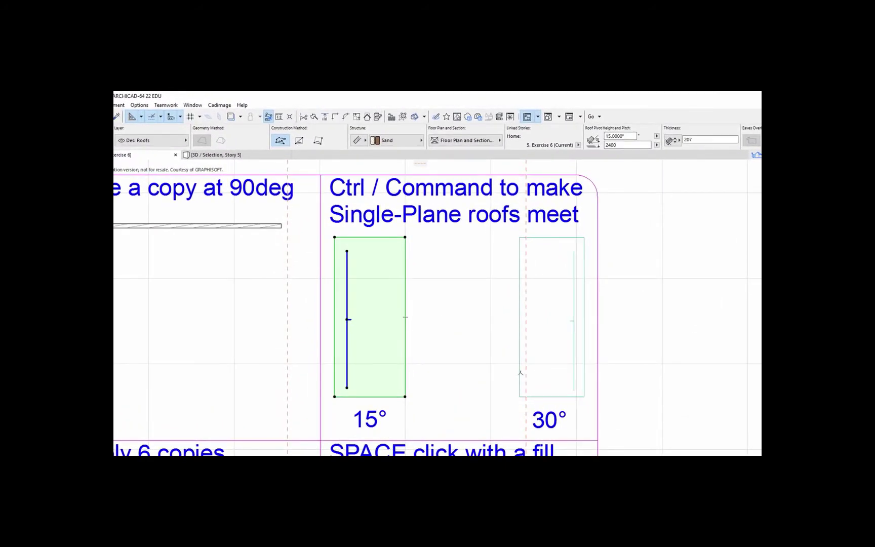
left_click(520, 373, "shift")
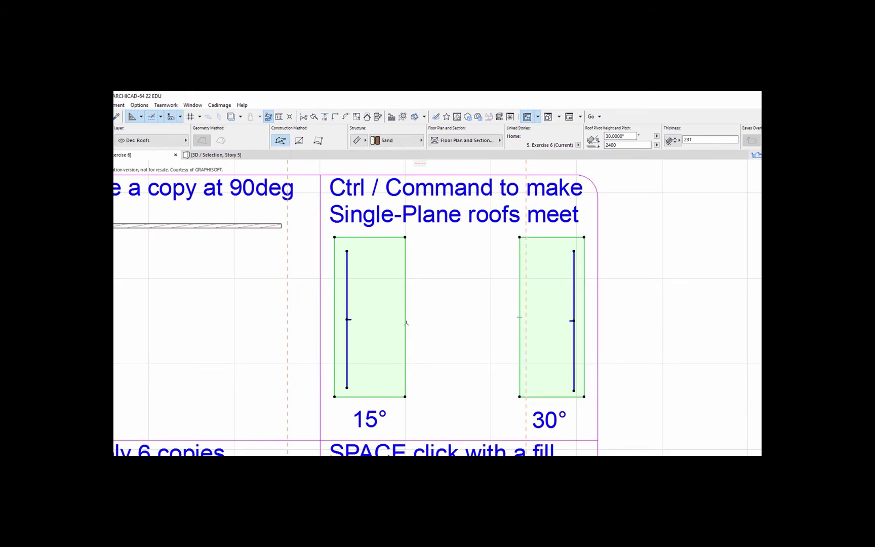
left_click(406, 323, "ctrl")
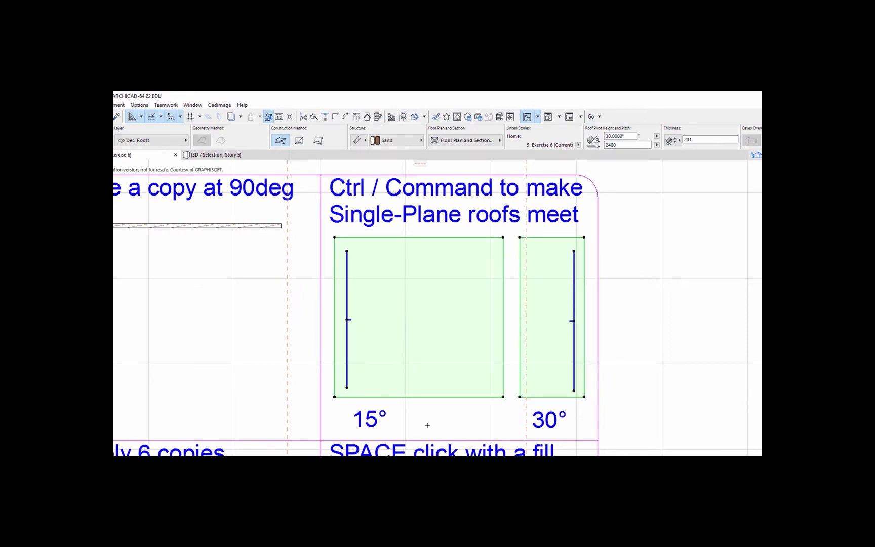
key("Escape")
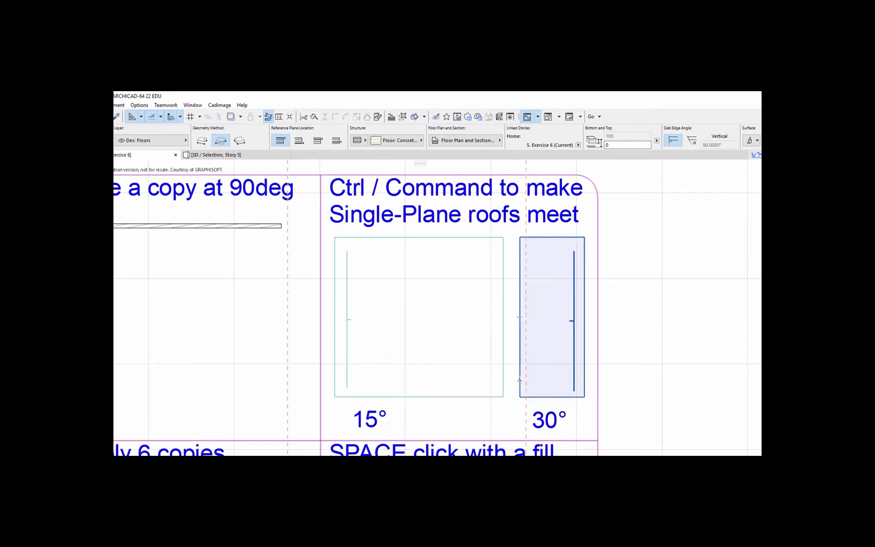
left_click(520, 381)
left_click(503, 385, "shift")
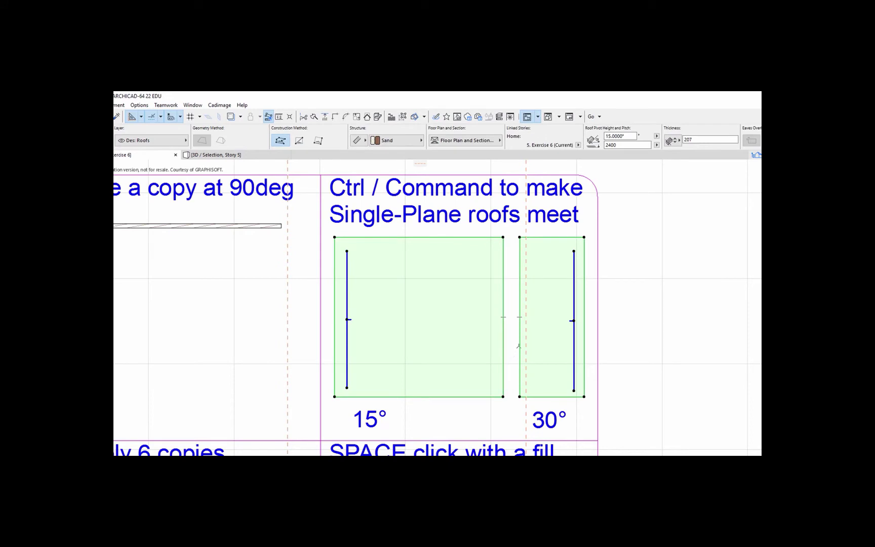
left_click(519, 345, "ctrl")
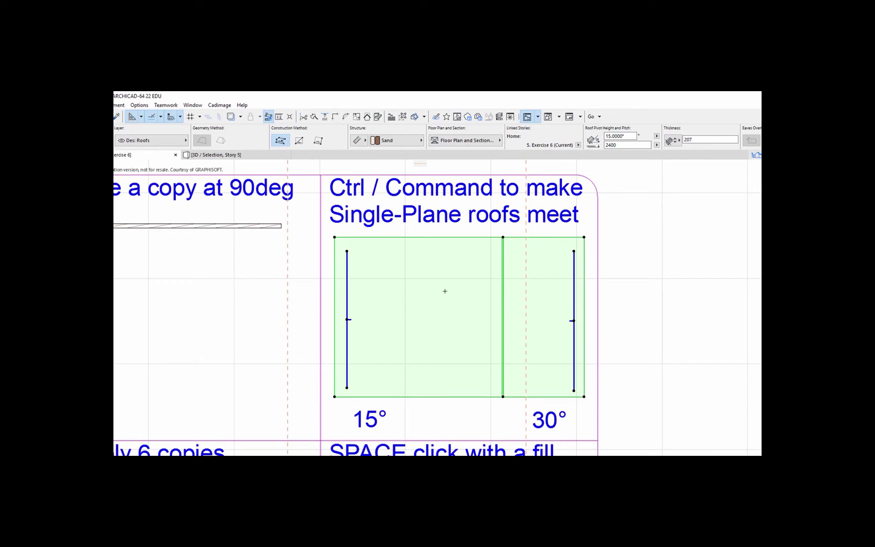
- Inspect the ridge between the two roofs in 3D and undo the last roof edge extension on the floor plan
key("F5")
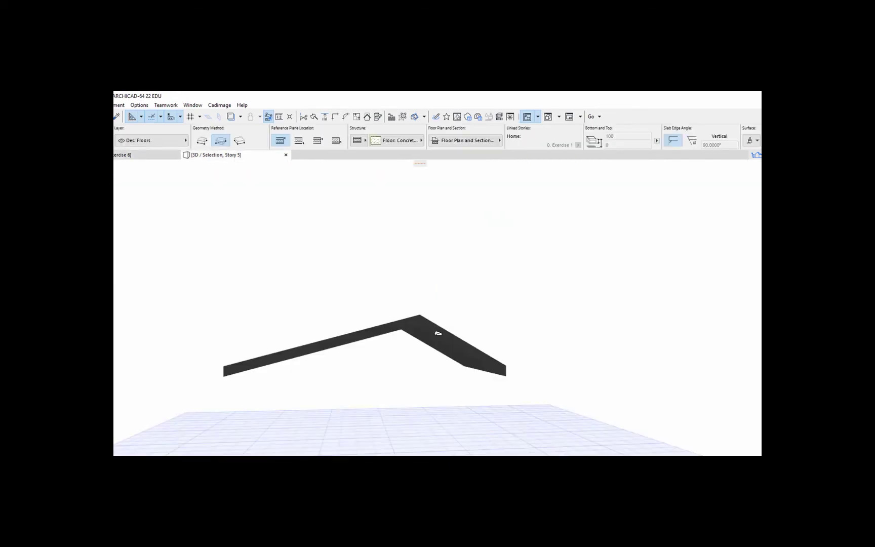
mouse_move(431, 396)
middle_mouse_down("shift")
mouse_move(397, 409)
mouse_move(353, 404)
mouse_move(409, 408)
mouse_move(421, 389)
middle_mouse_up("shift")
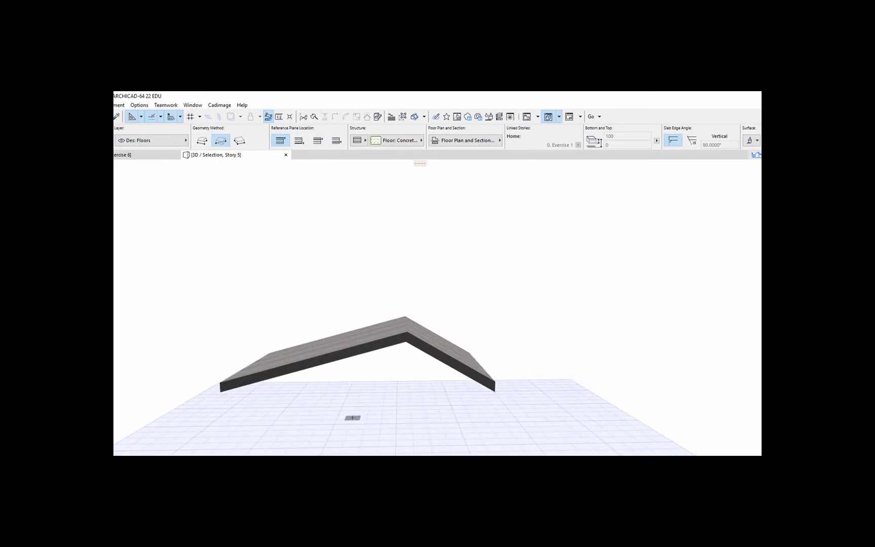
key("F2")
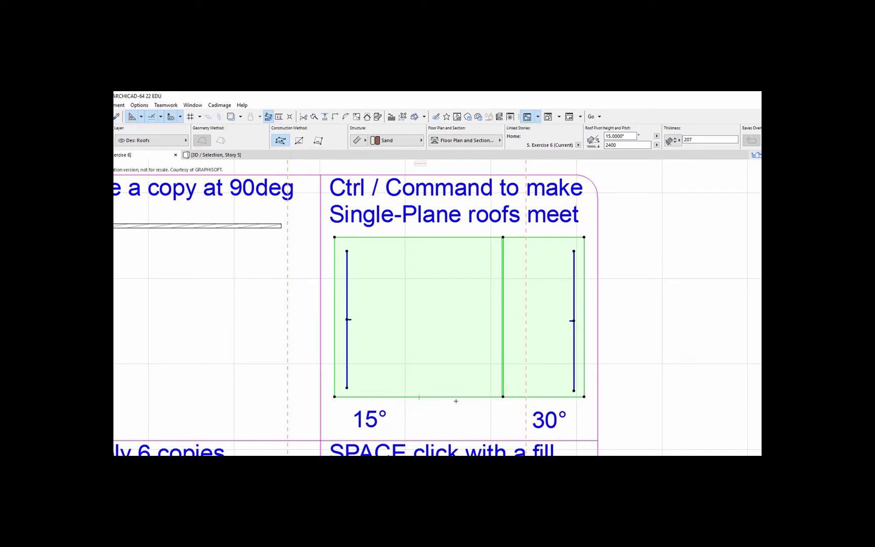
key("ctrl+z")
key("Escape")
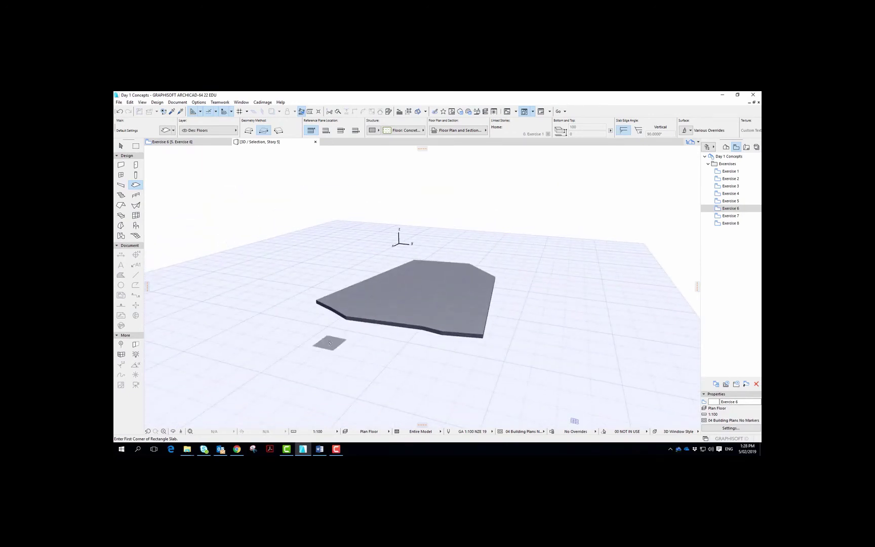
- Subtract a rectangle from the middle of the irregular slab on the floor plan and check the opening in 3D
key("F2")
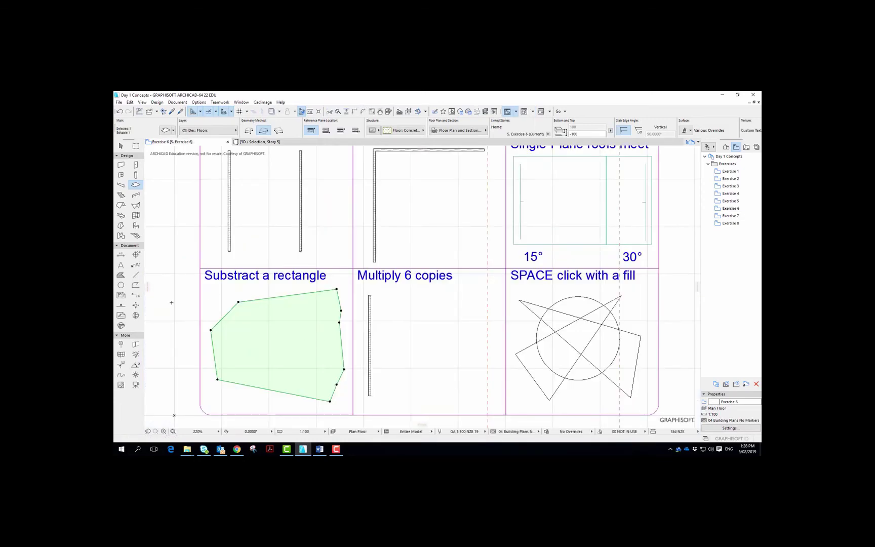
key("Escape")
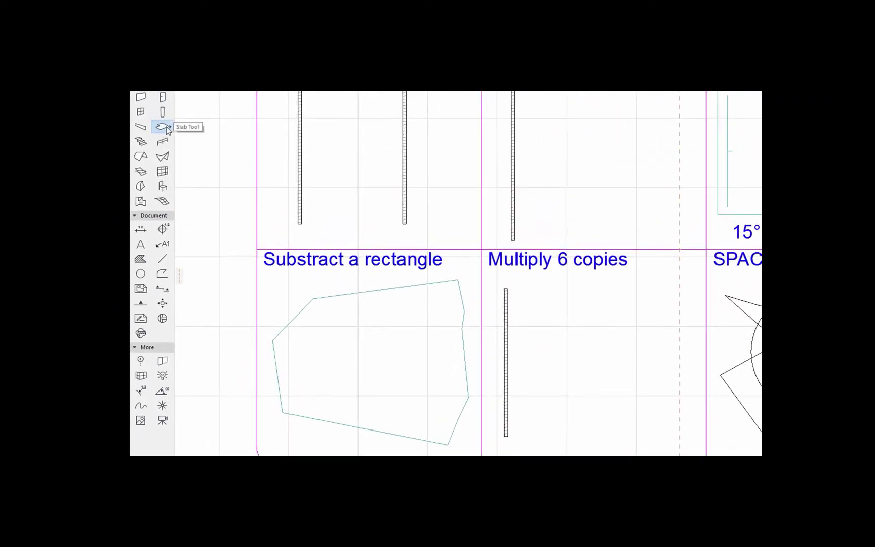
left_click(163, 126)
left_click(466, 377)
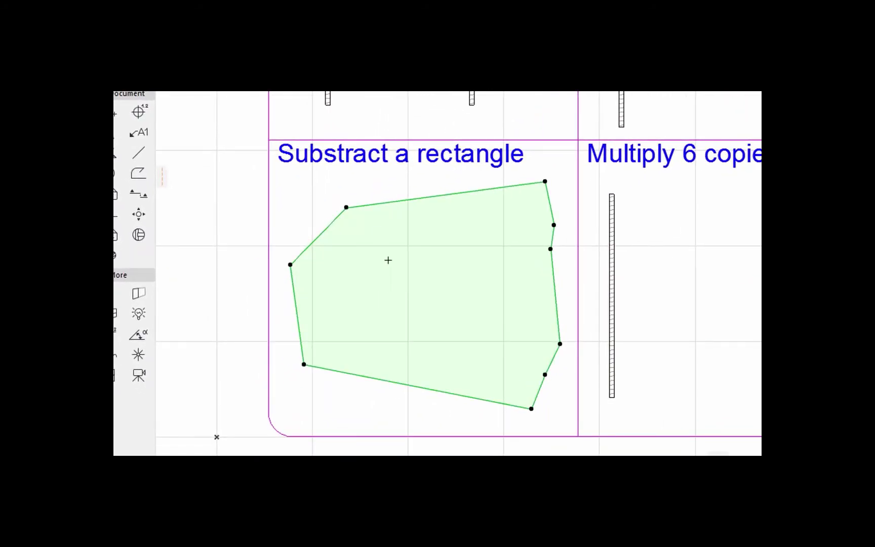
left_click(364, 249)
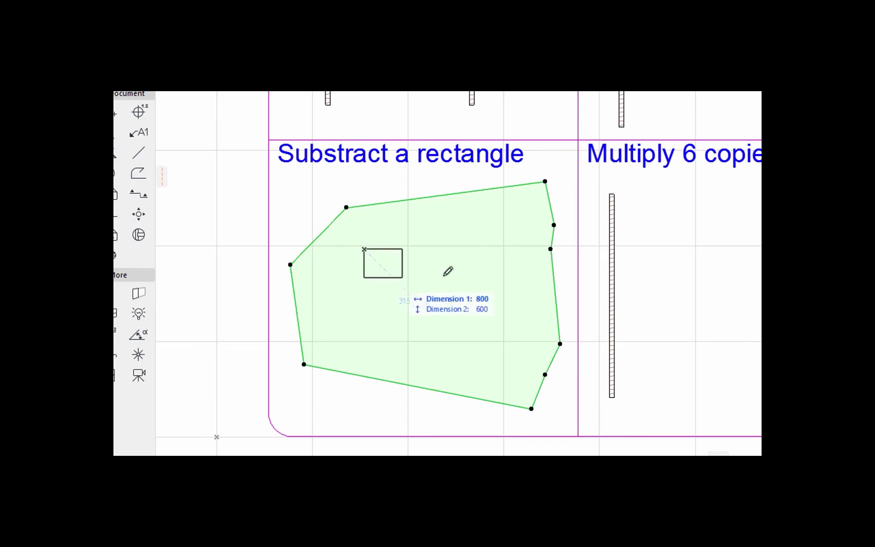
left_click(521, 351)
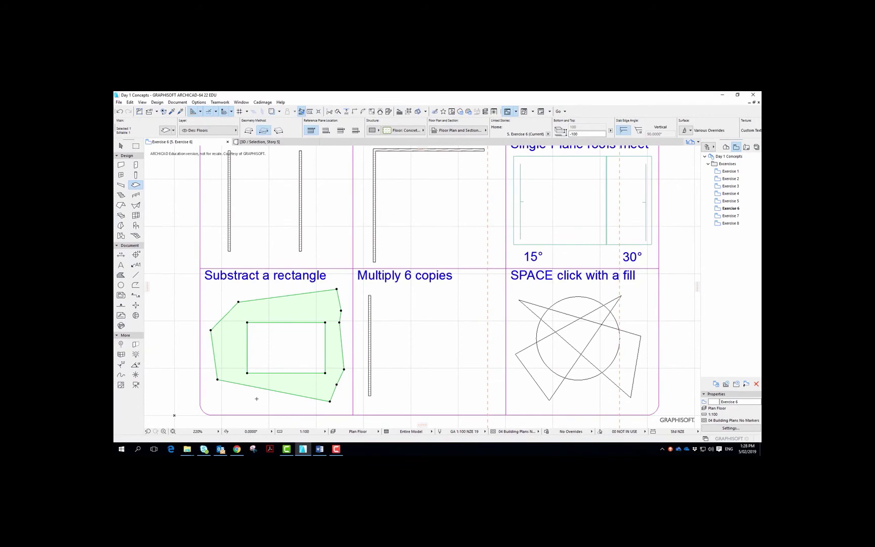
key("F3")
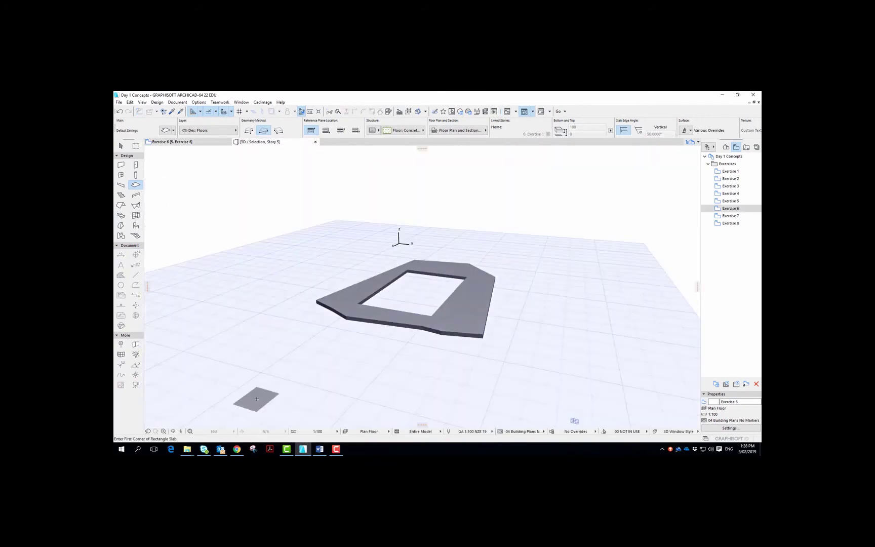
key("F2")
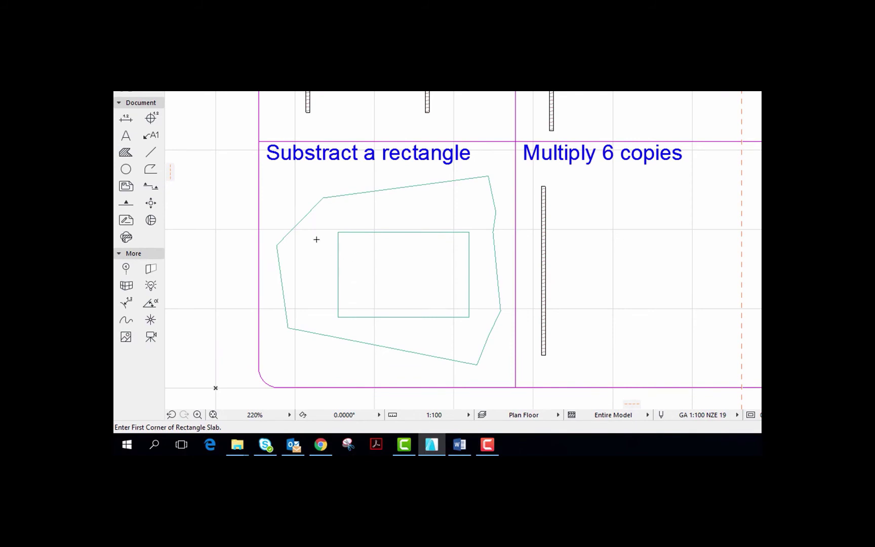
- Draw a separate rectangular slab overlapping the upper-left part of the opening without selecting the existing slab, and inspect both slabs in 3D
left_click(328, 220)
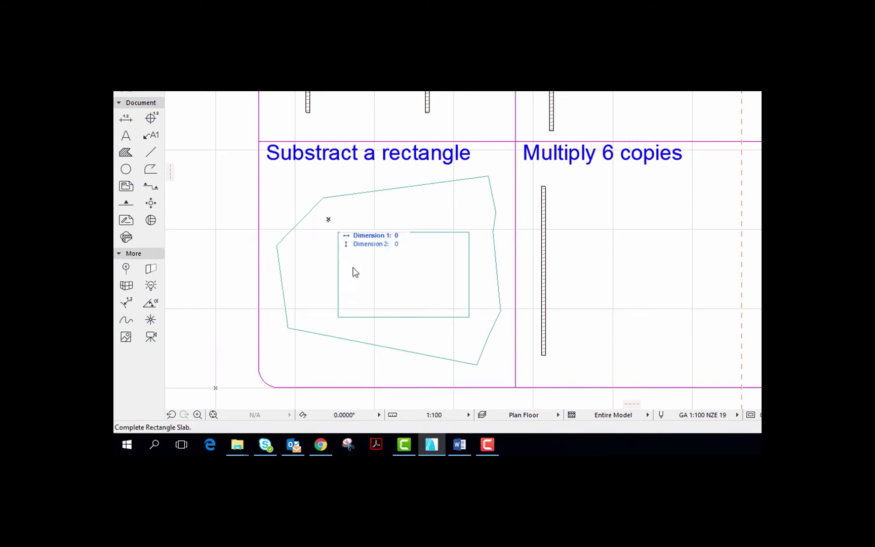
left_click(445, 286)
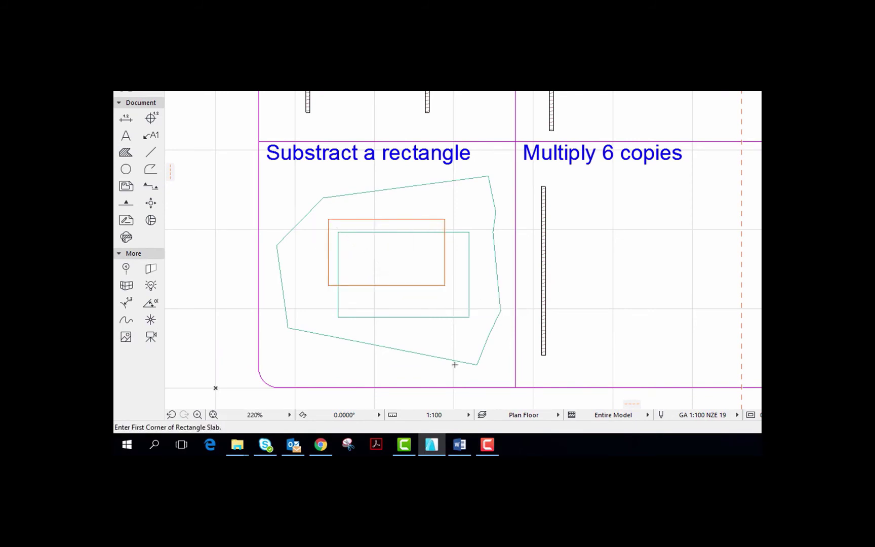
key("ctrl+a")
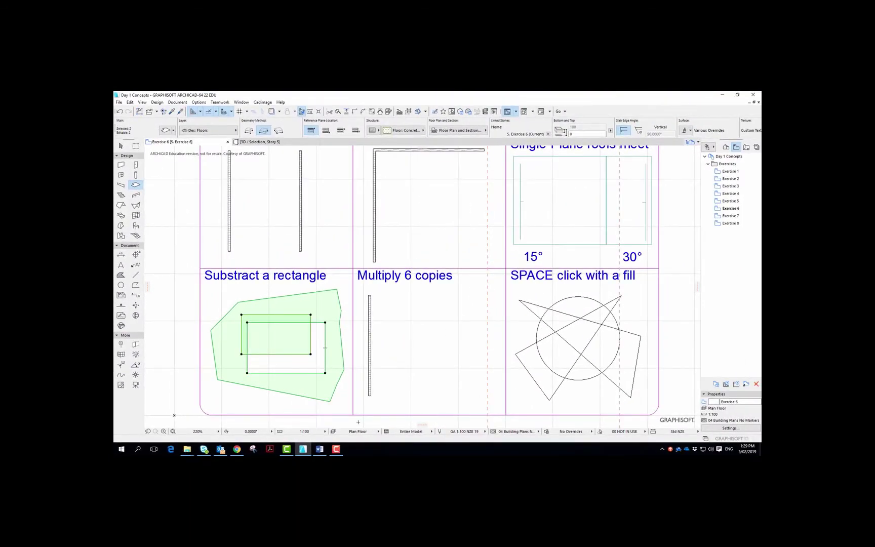
key("F5")
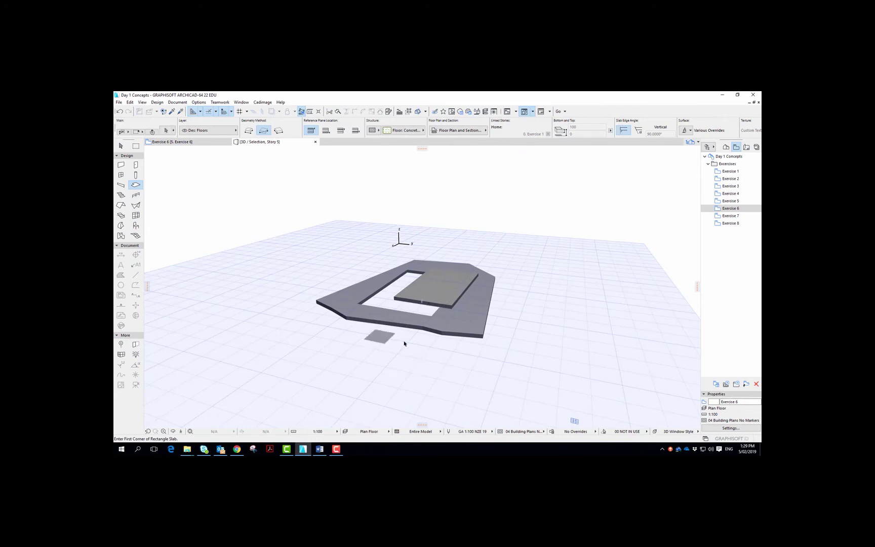
middle_click_drag(406, 344, 362, 319, "shift")
middle_click_drag(432, 272, 416, 342, "shift")
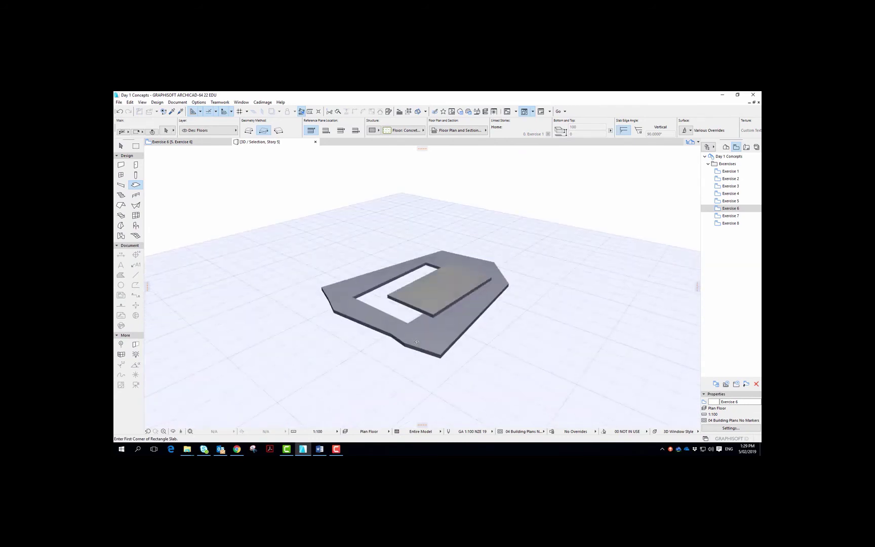
scroll(416, 342, "up", 2)
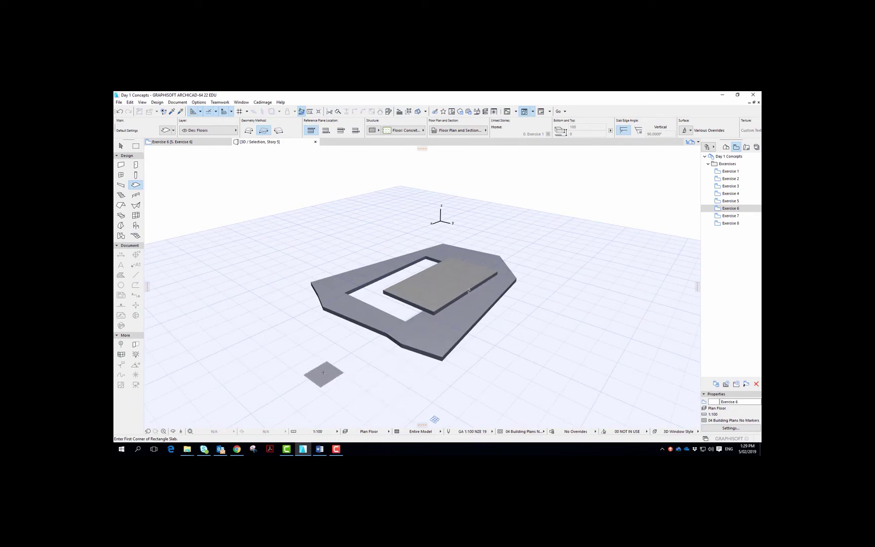
key("F2")
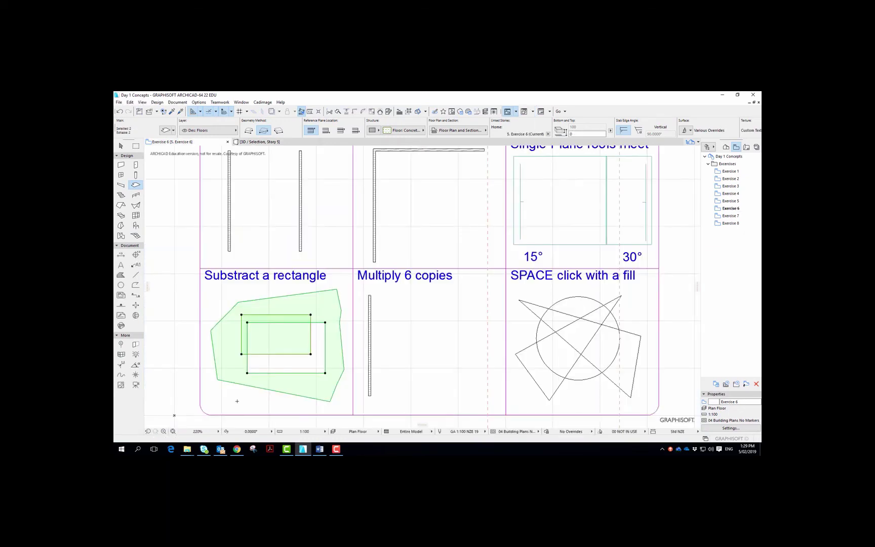
key("Escape")
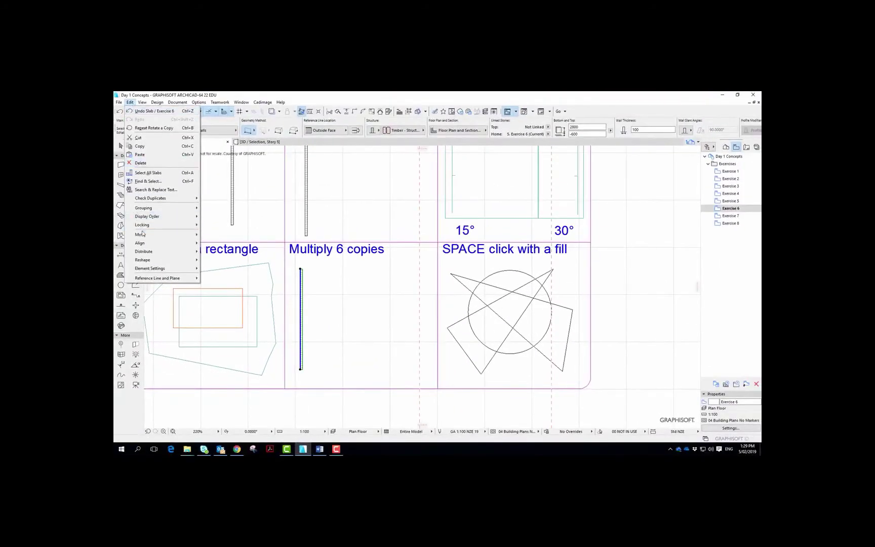
- Try multiplying the vertical wall under "Multiply 6 copies" with the Increment and Spread method, and undo the result
mouse_move(154, 263)
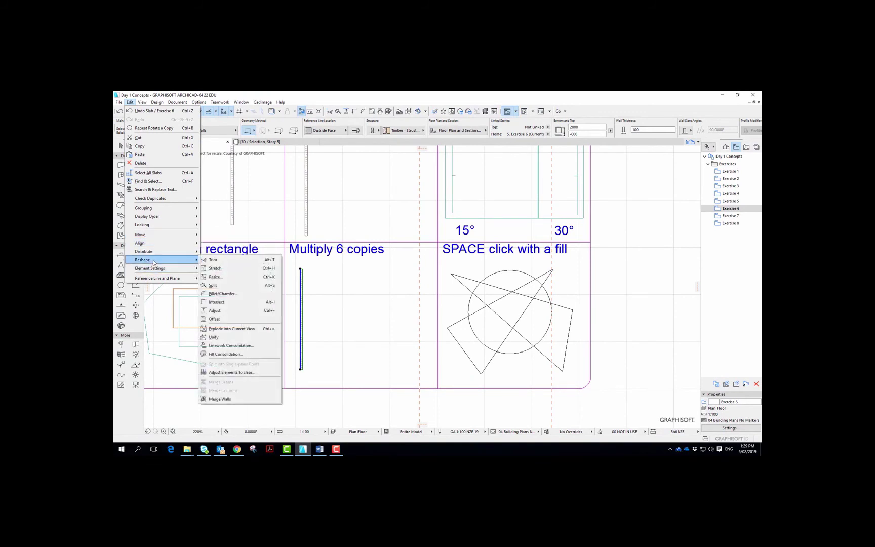
mouse_move(157, 234)
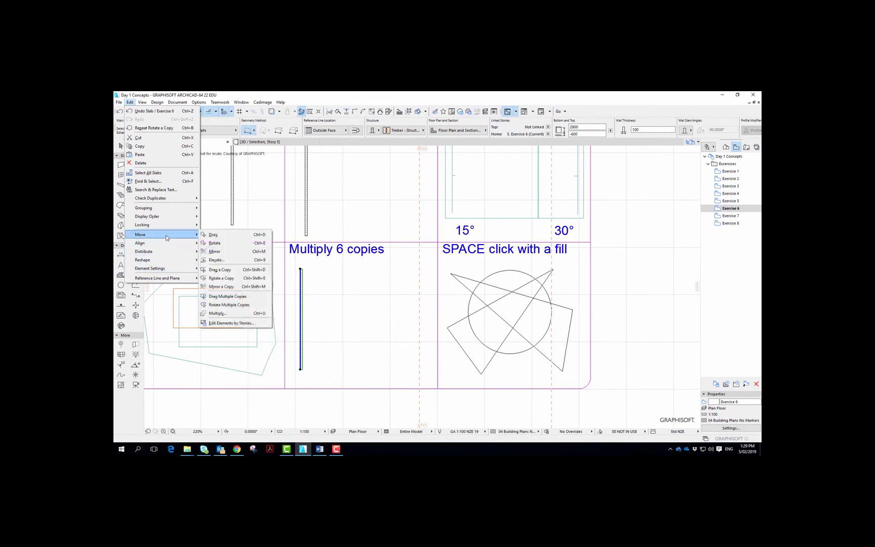
left_click(257, 314)
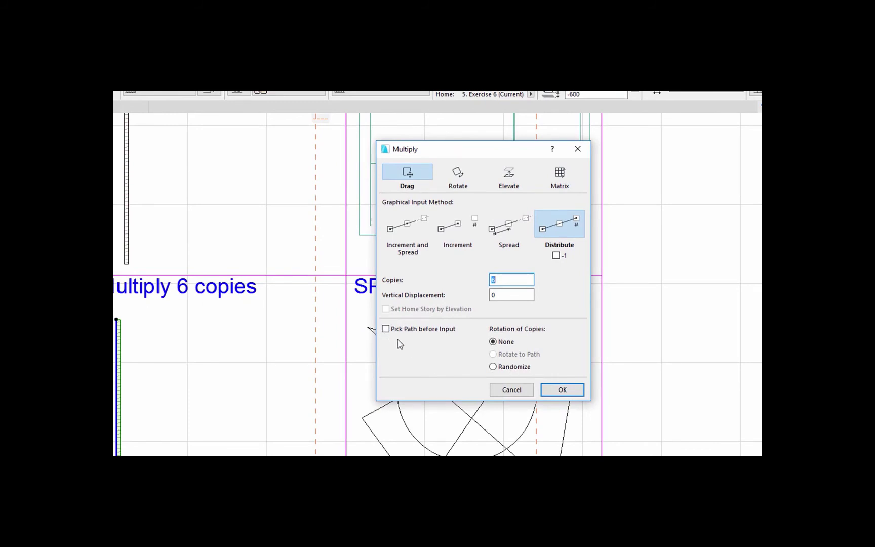
left_click(410, 227)
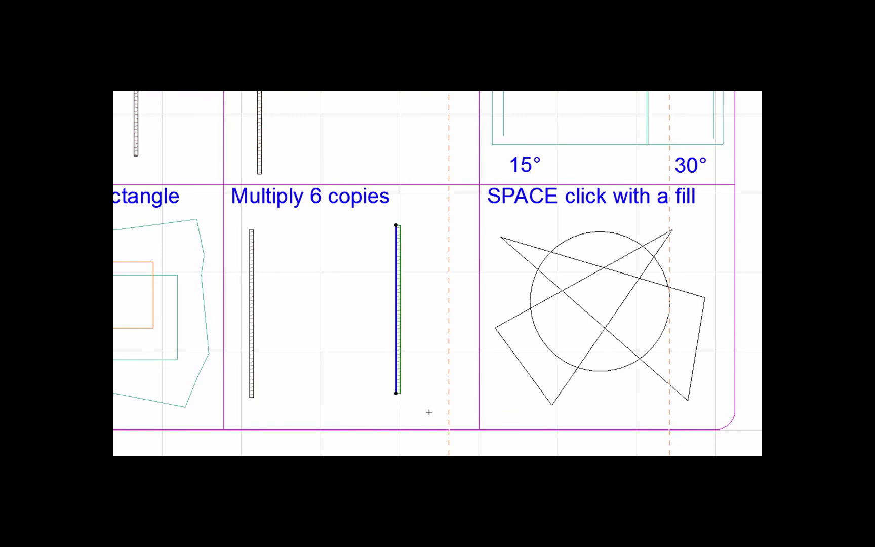
key("ctrl+z")
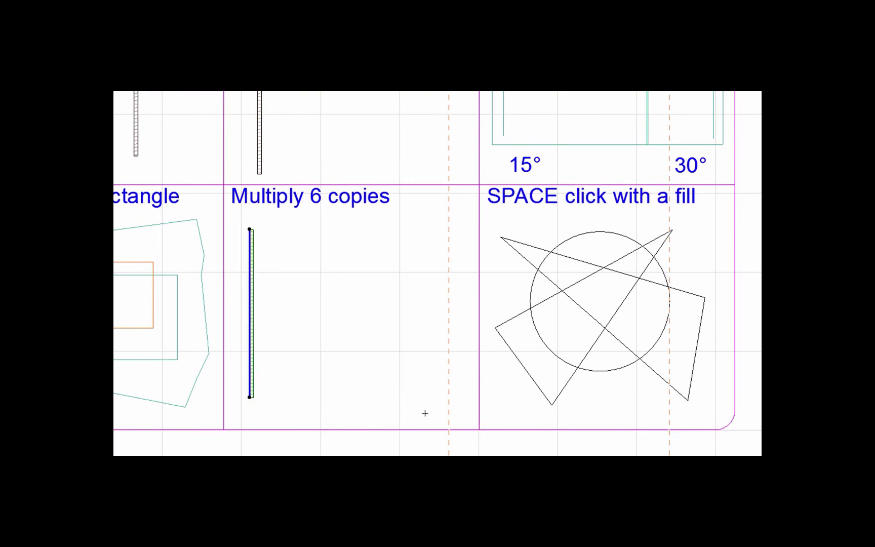
- Try multiplying the vertical wall by dragging with the Increment method and 6 copies
key("ctrl+u")
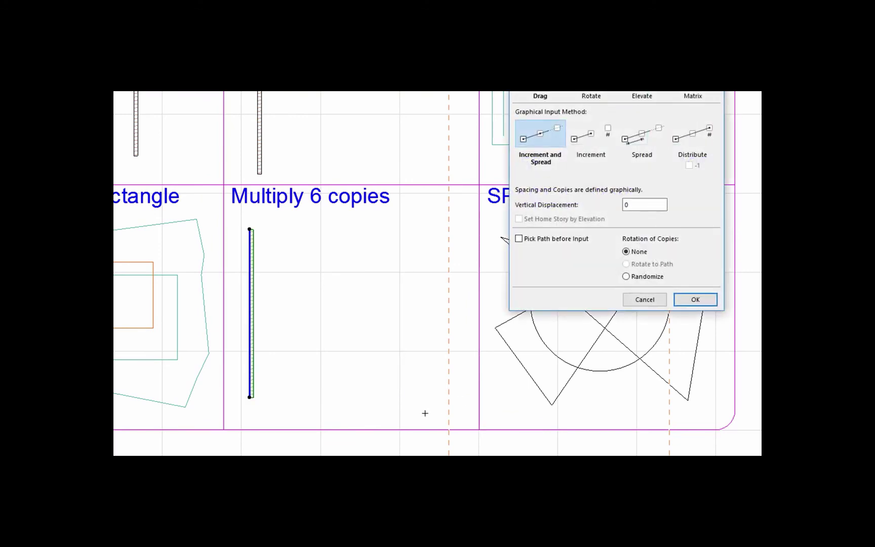
left_click(643, 141)
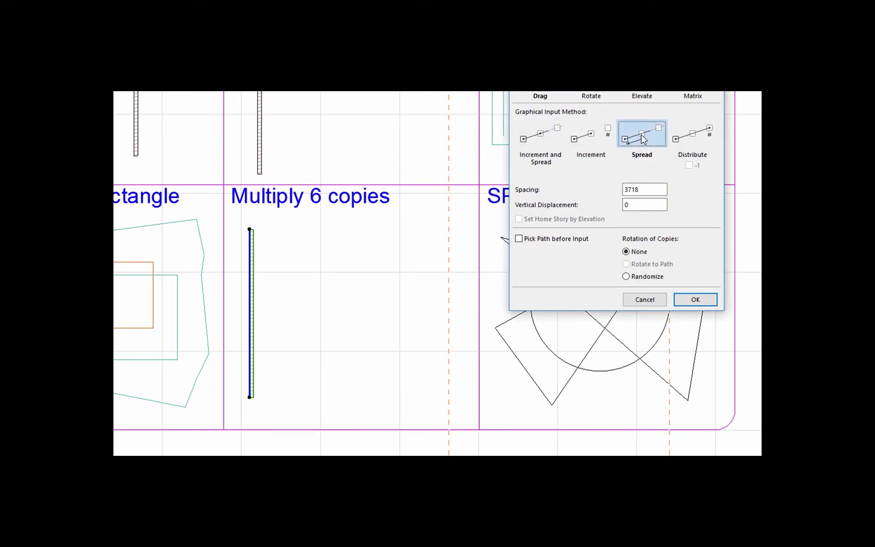
left_click(591, 136)
left_click(632, 190)
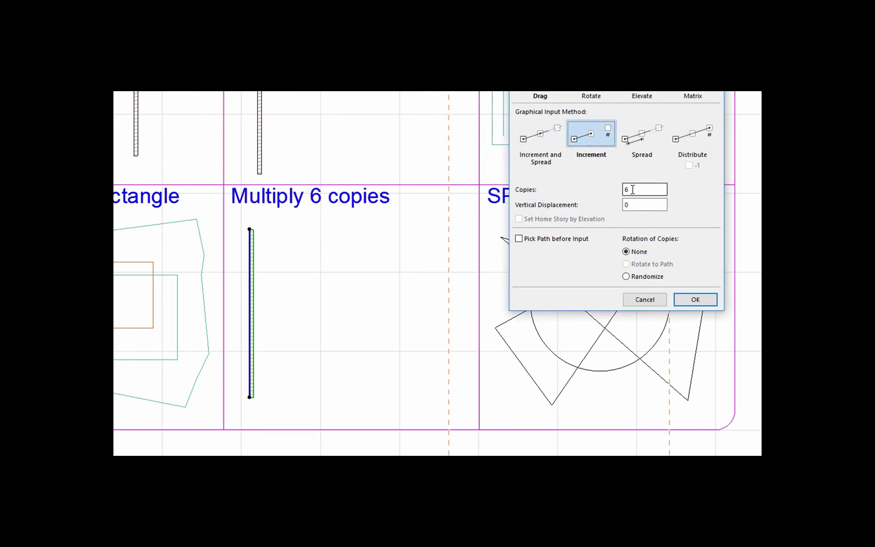
left_click(696, 300)
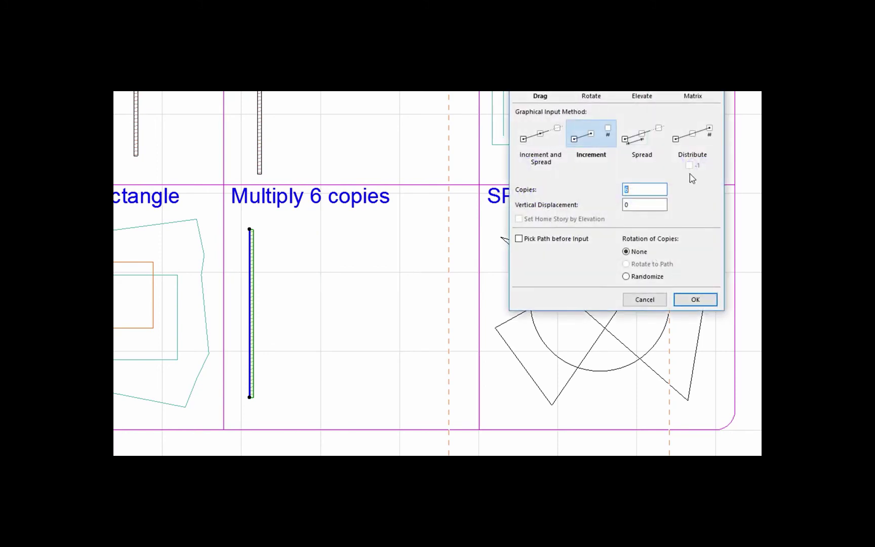
- Multiply the vertical wall into 6 horizontally spaced copies with the Distribute method
left_click(648, 137)
left_click(705, 136)
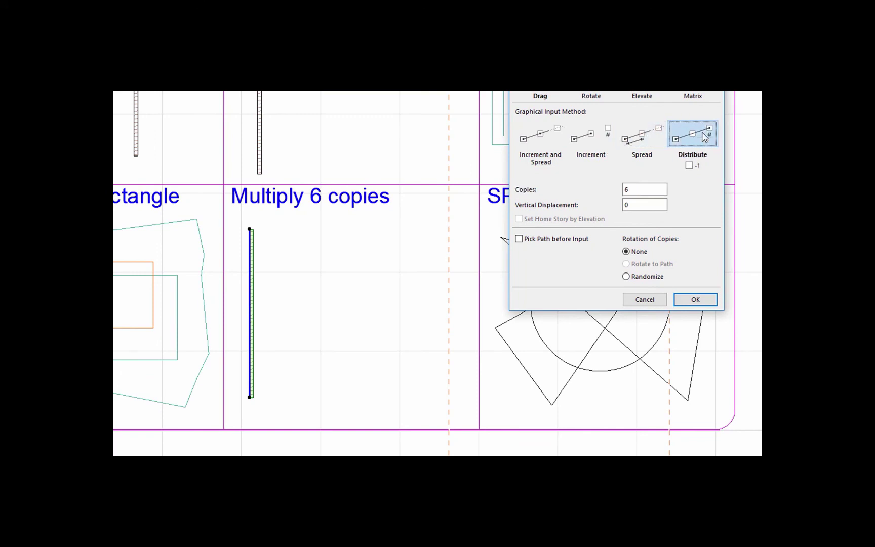
left_click(661, 191)
left_click(696, 300)
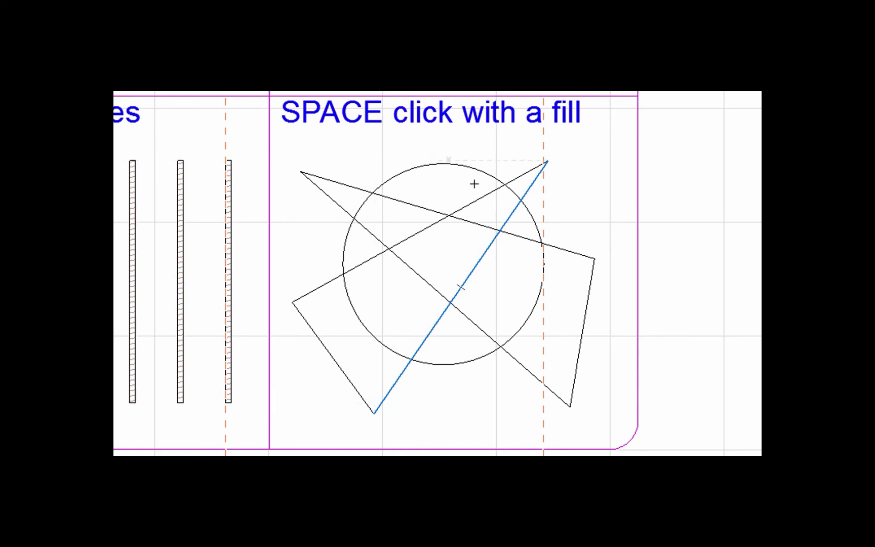
- Try filling the whole circle by tracing its outline with the Magic Wand, and undo that fill
key("space")
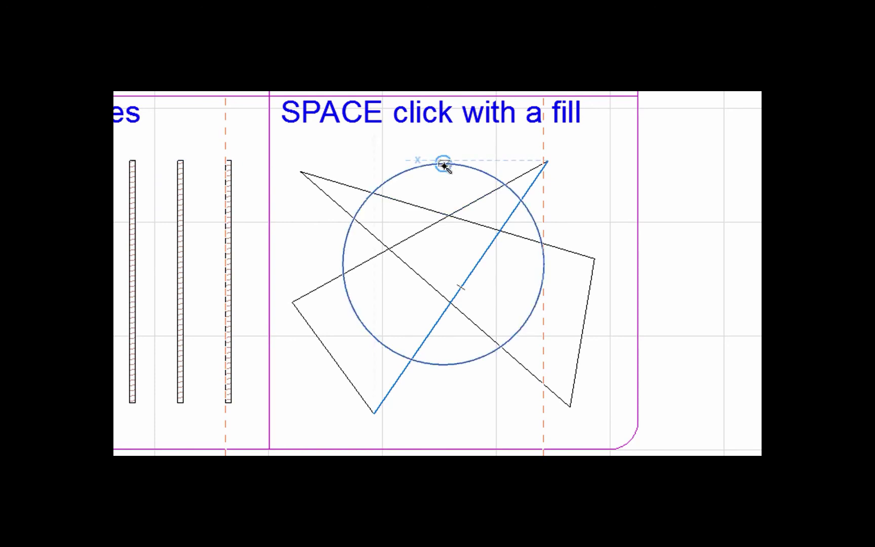
left_click(445, 166)
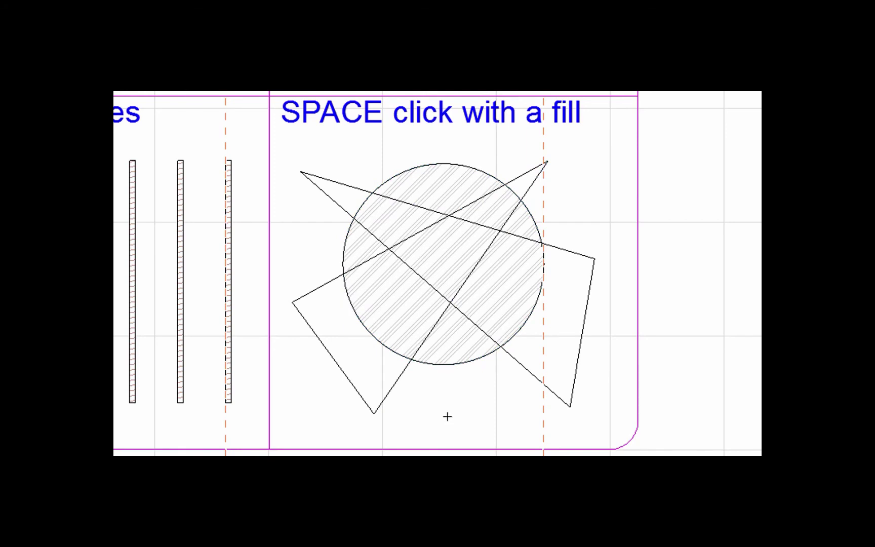
key("ctrl+z")
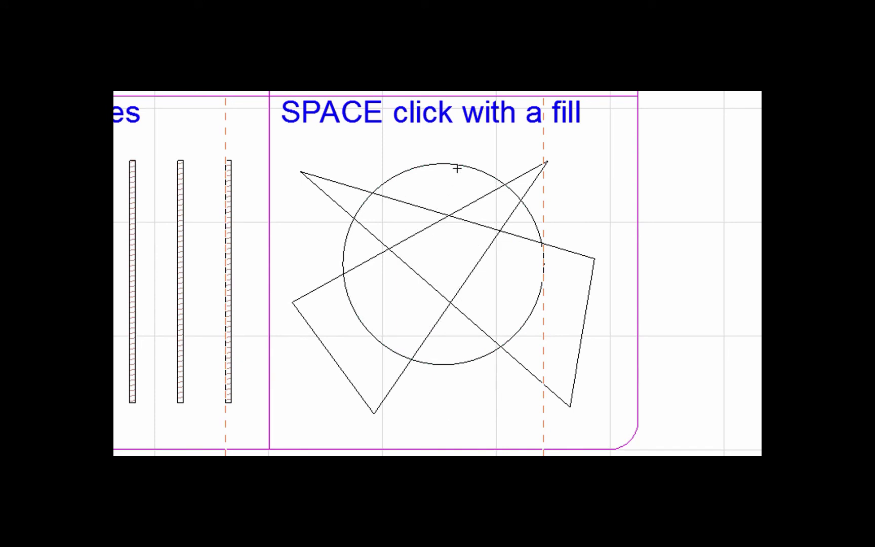
- Fill the circle's top region, the area beyond its right edge and its lower-left region with the Magic Wand
key("space")
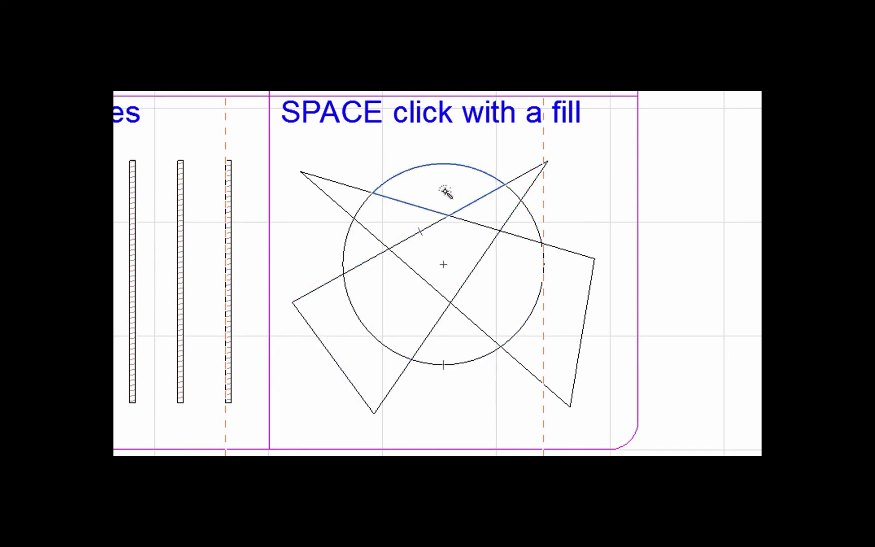
left_click(446, 191)
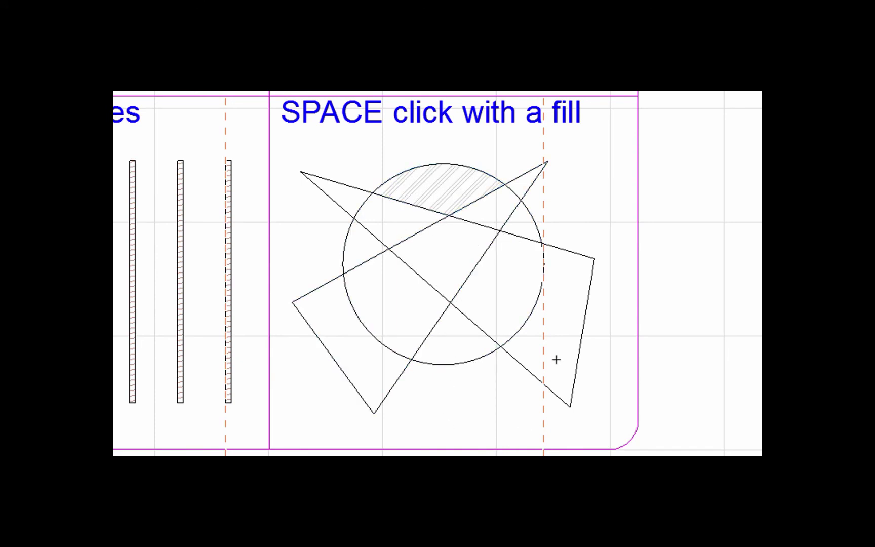
key("space")
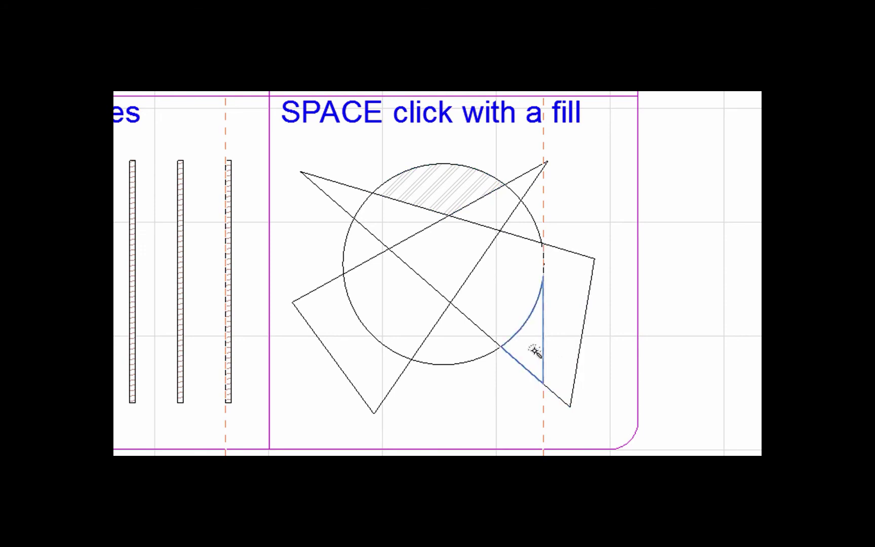
left_click(553, 348)
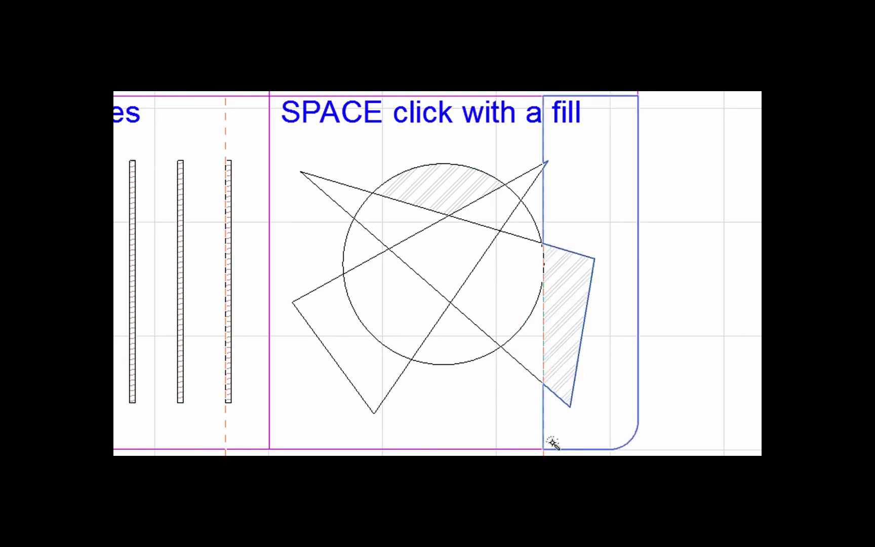
left_click(405, 322)
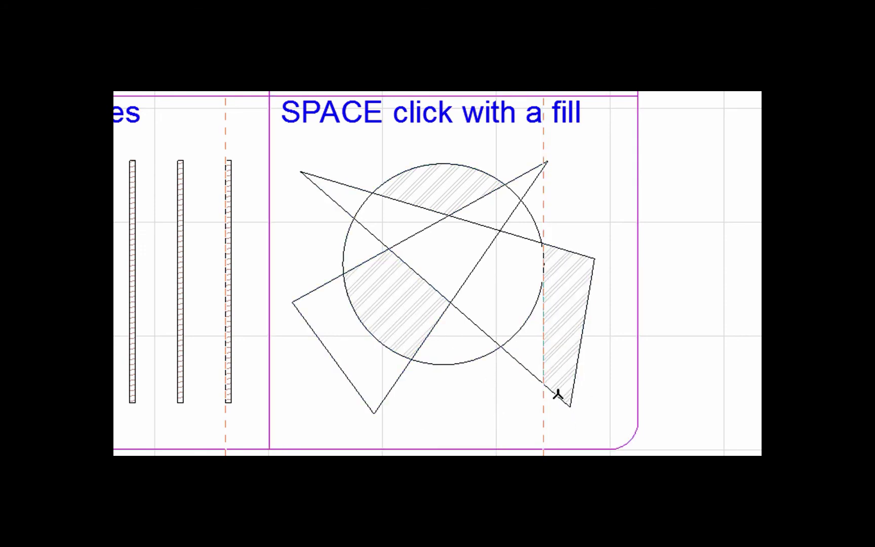